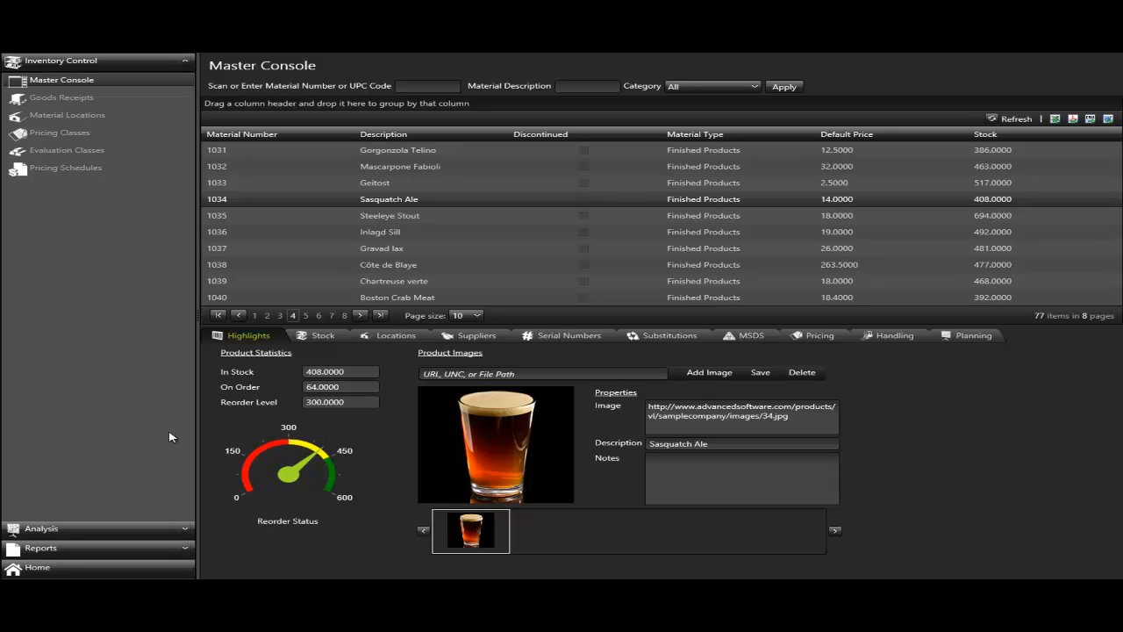
- Open the Stock Explorer from the Analysis section
left_click(42, 529)
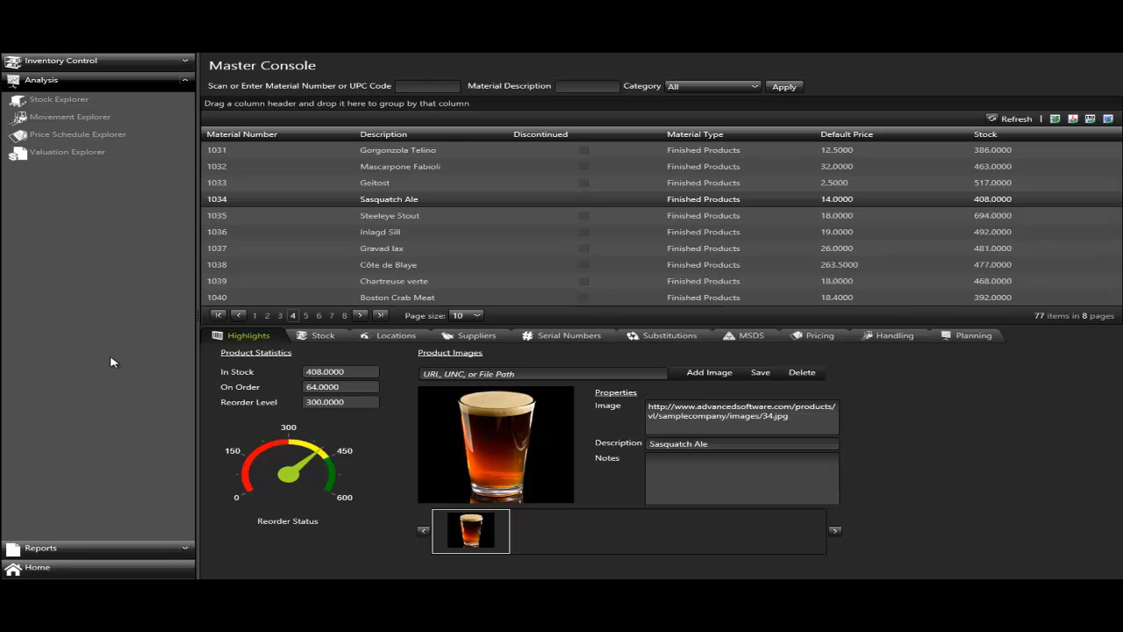
left_click(67, 97)
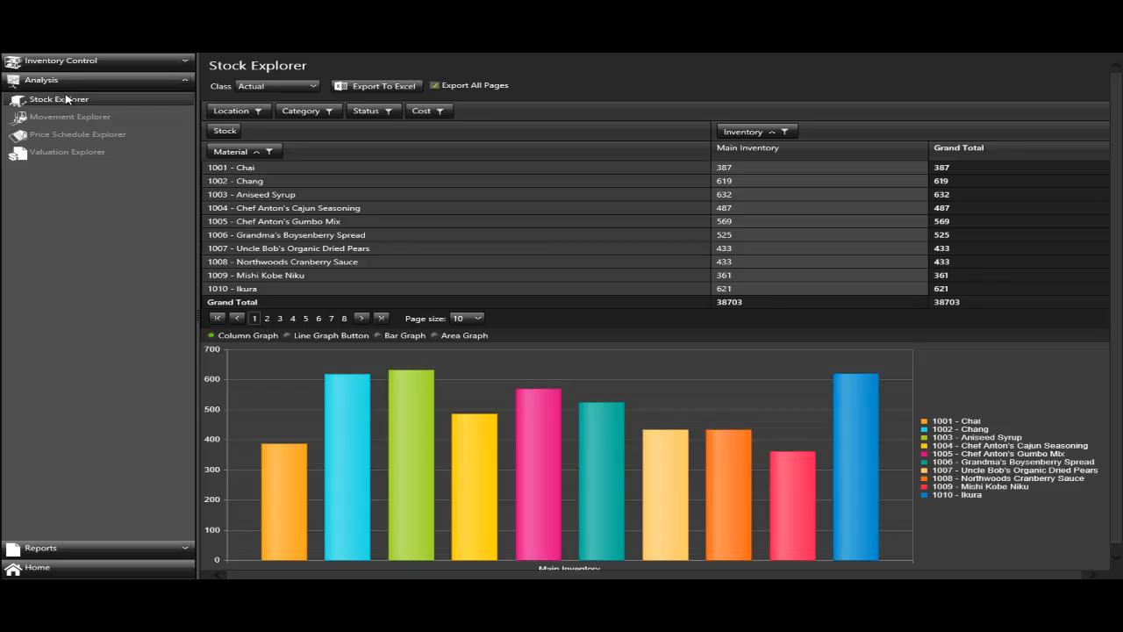
- Preview the stock chart as a line, bar and area graph, and return it to the column graph
left_click(320, 341)
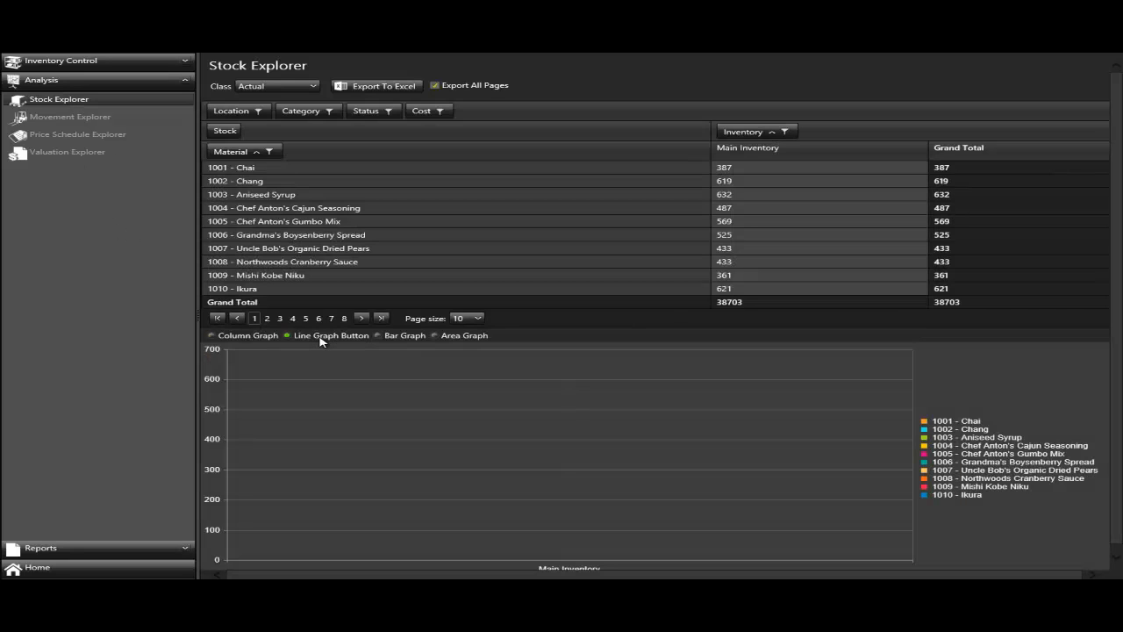
left_click(397, 341)
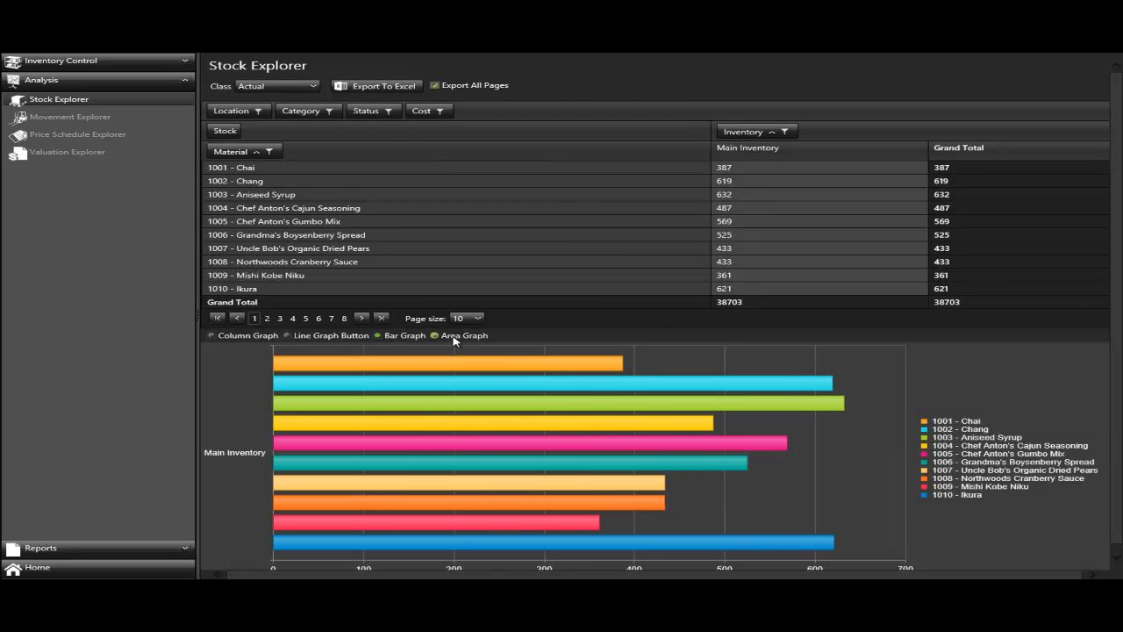
left_click(453, 340)
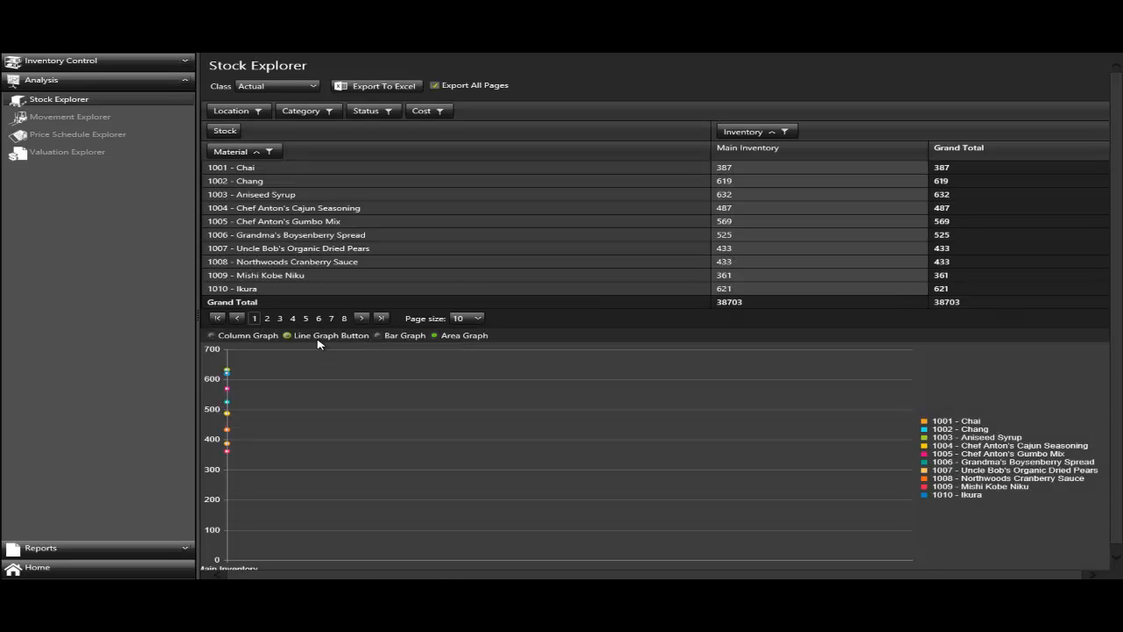
left_click(243, 341)
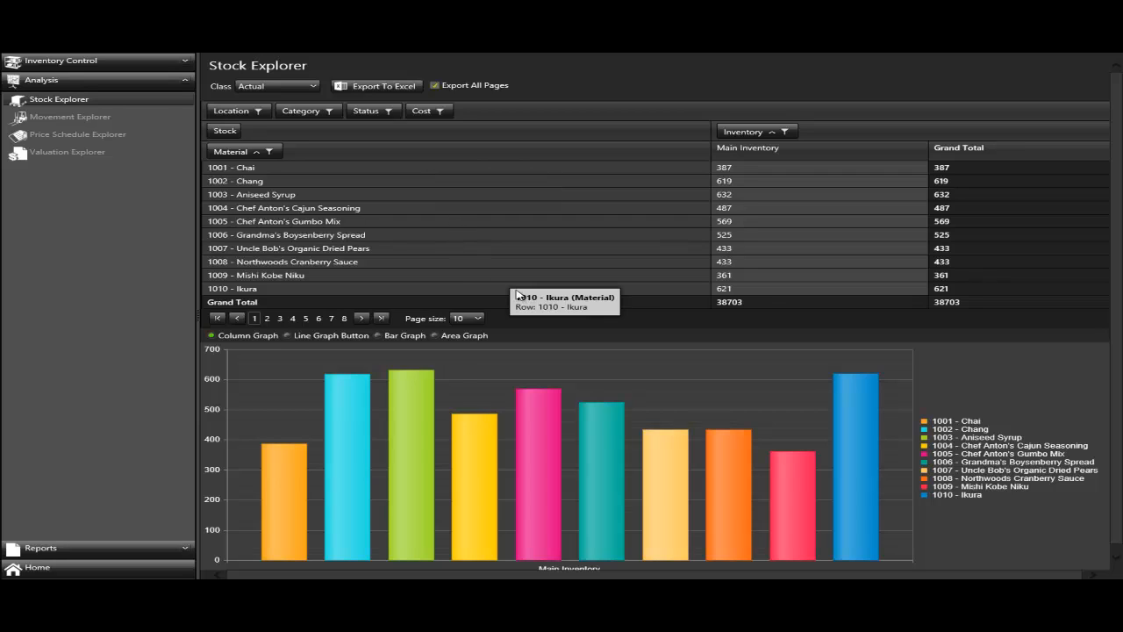
- View page 2 of the materials, check the page size choices and return to page 1
left_click(268, 319)
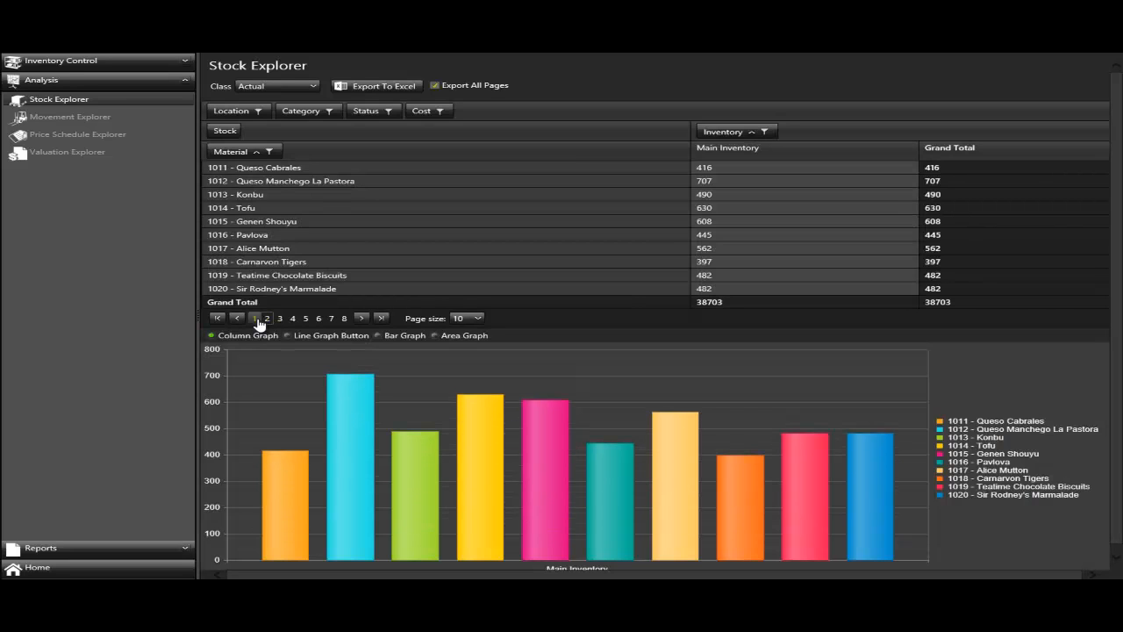
left_click(472, 321)
left_click(461, 331)
left_click(255, 319)
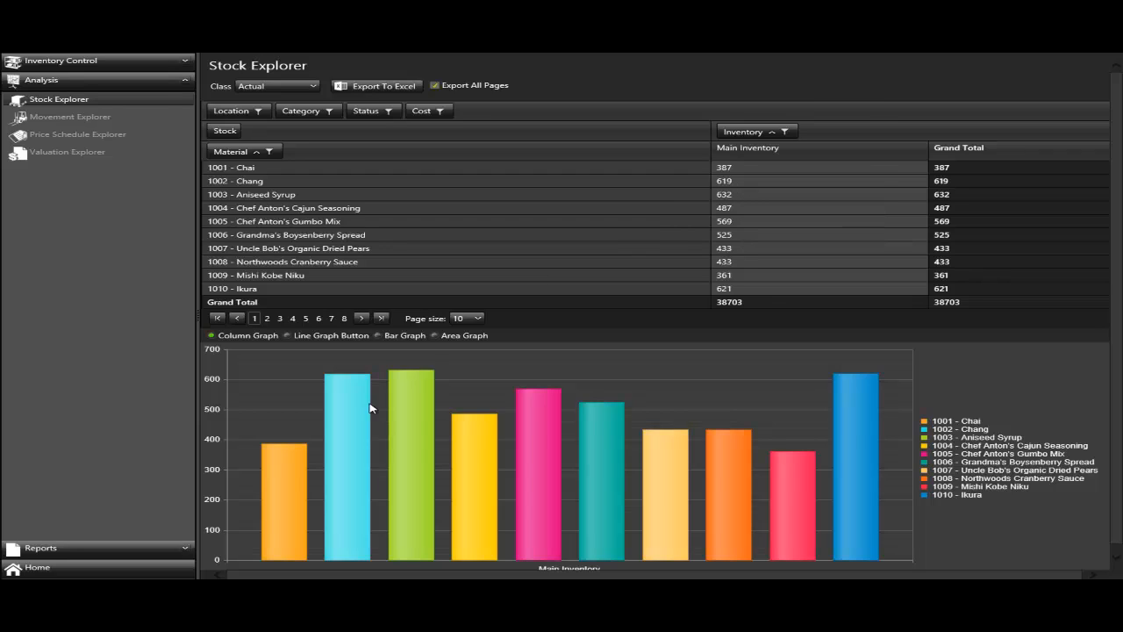
- Add the Location field to the pivot columns after Inventory and sort the locations in descending order
mouse_move(404, 406)
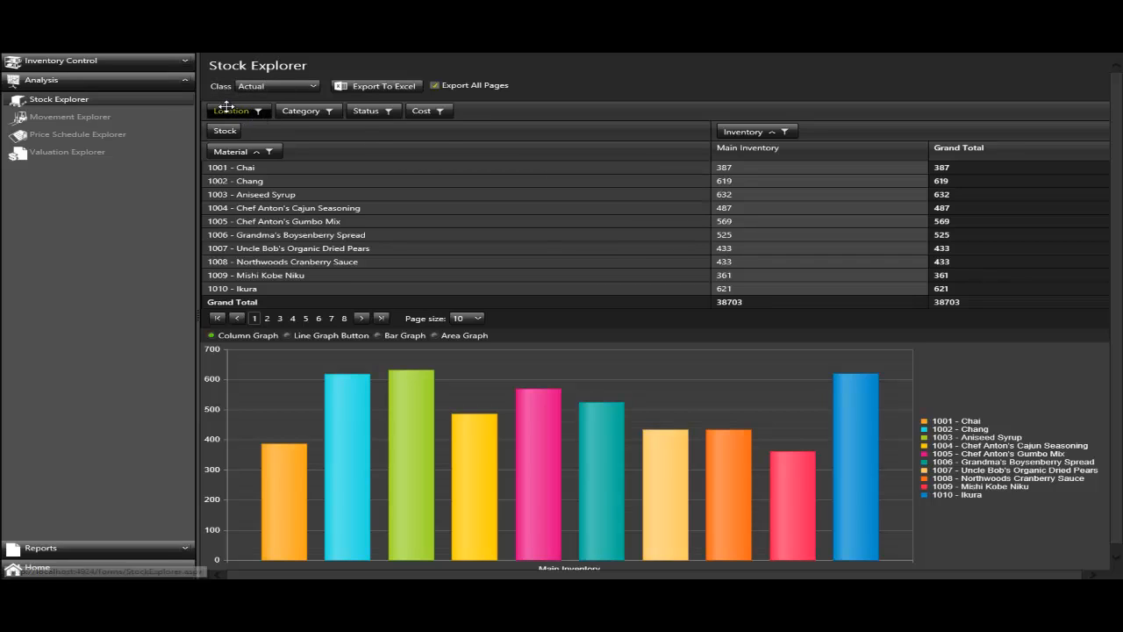
left_click_drag(243, 110, 840, 136)
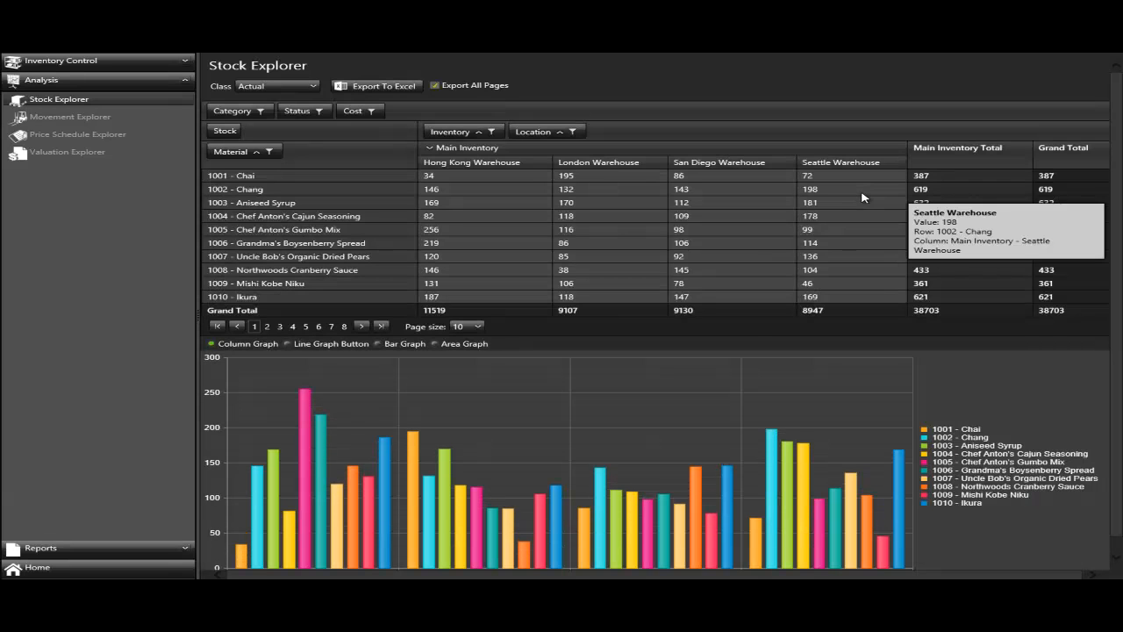
mouse_move(746, 316)
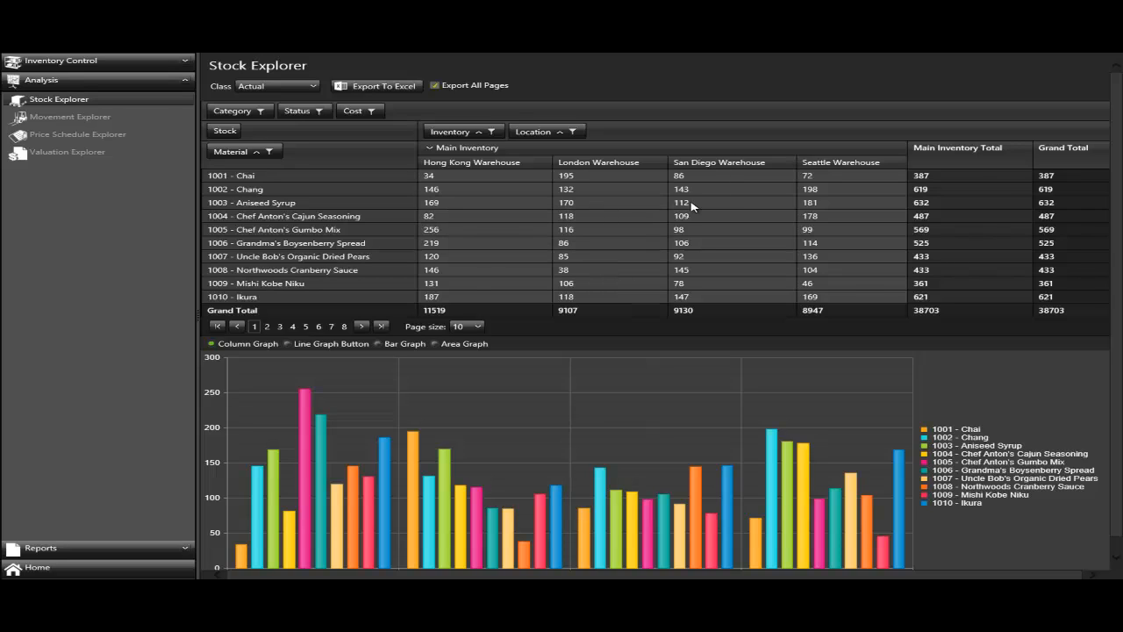
mouse_move(704, 207)
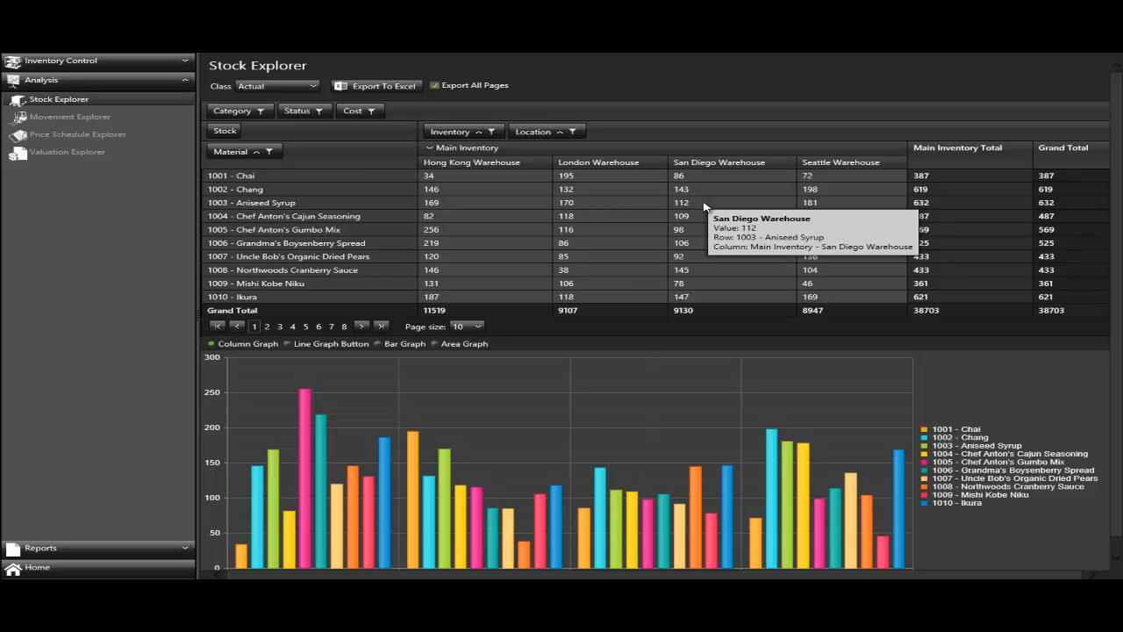
left_click(561, 138)
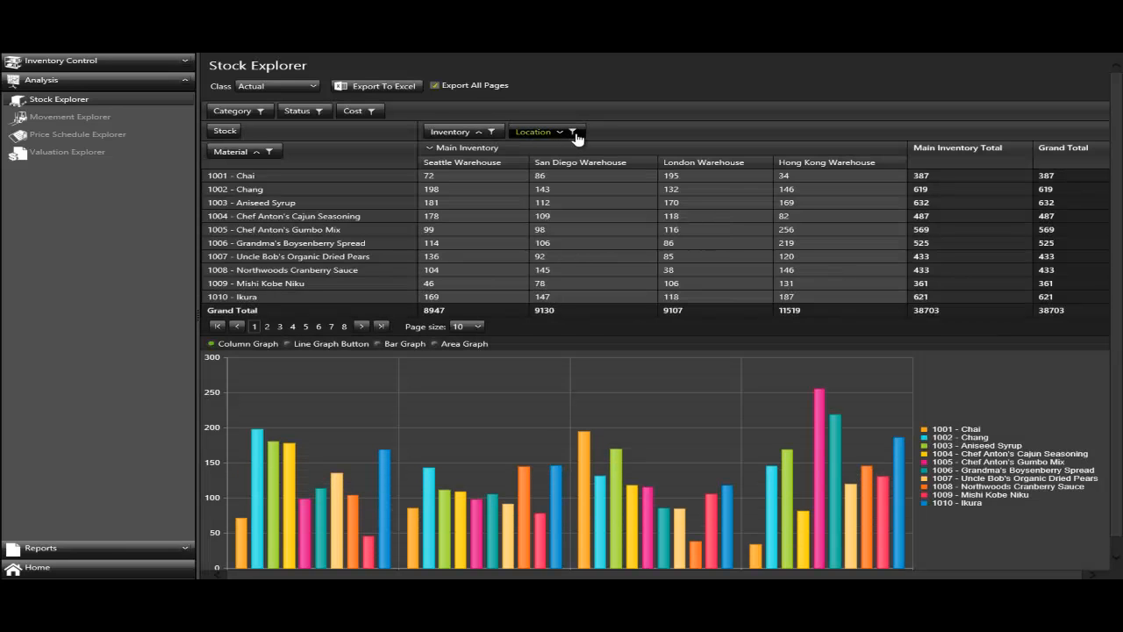
- Filter the Location field to include only Hong Kong Warehouse and San Diego Warehouse
left_click(576, 135)
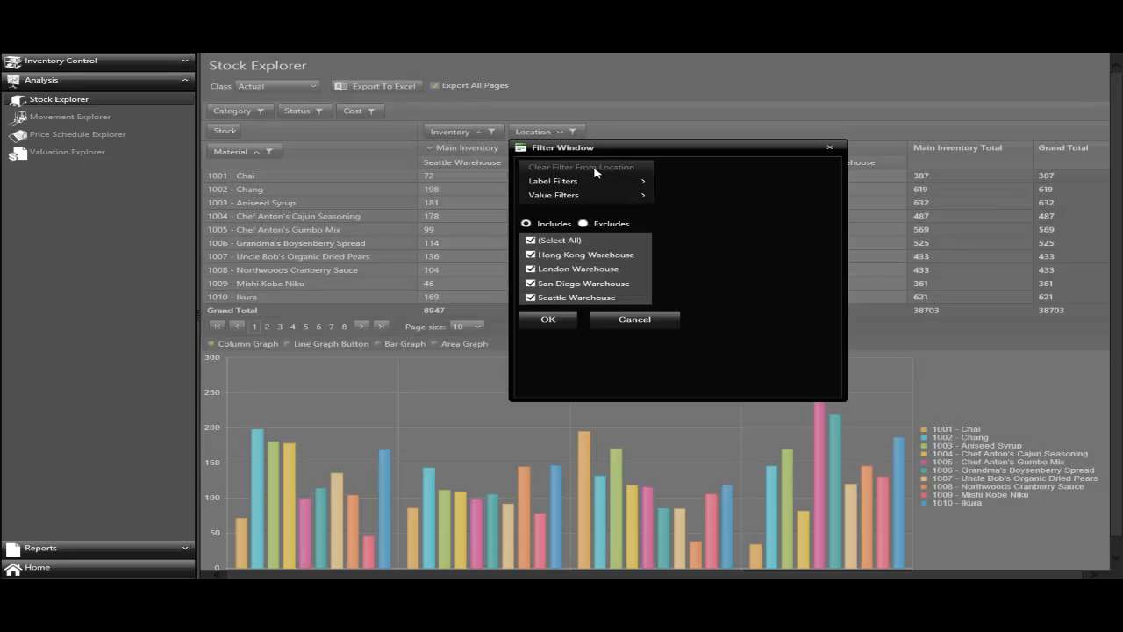
left_click(530, 241)
left_click(530, 255)
left_click(530, 283)
left_click(548, 319)
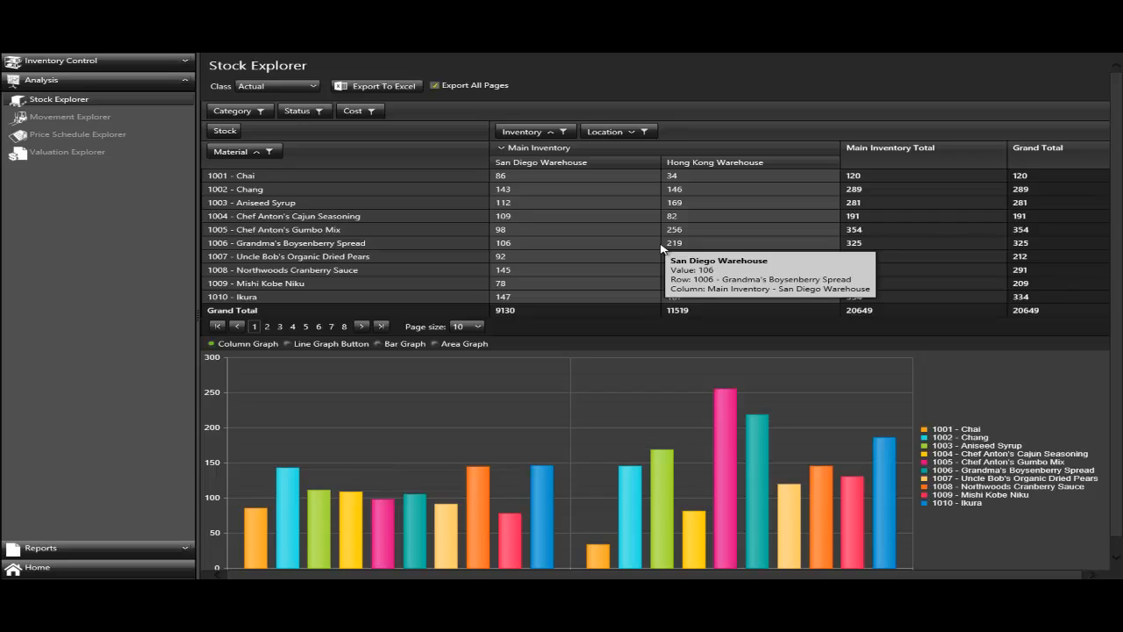
- Replace Location with Status in the pivot columns and inspect the stock quantities by status
mouse_move(546, 237)
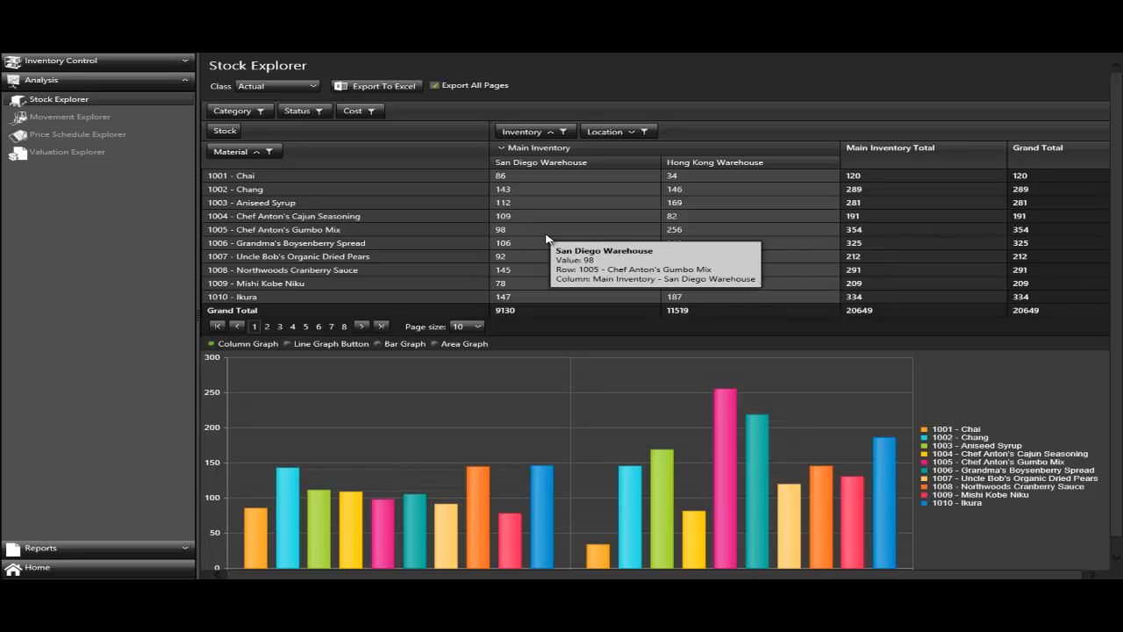
left_click_drag(605, 134, 422, 111)
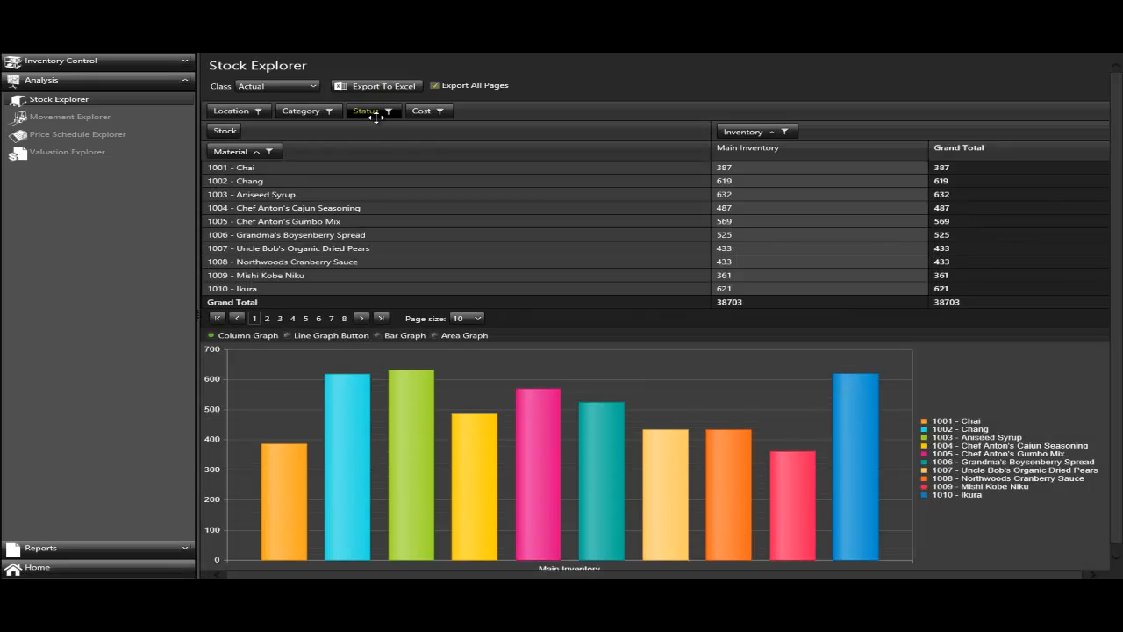
left_click_drag(376, 116, 805, 134)
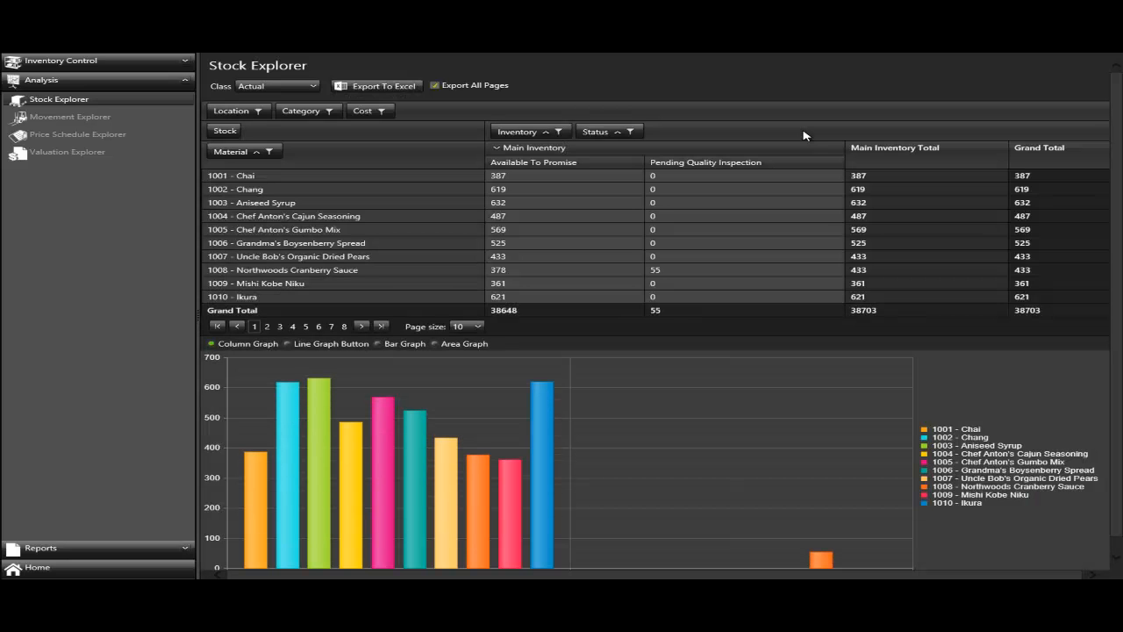
mouse_move(690, 277)
mouse_move(521, 207)
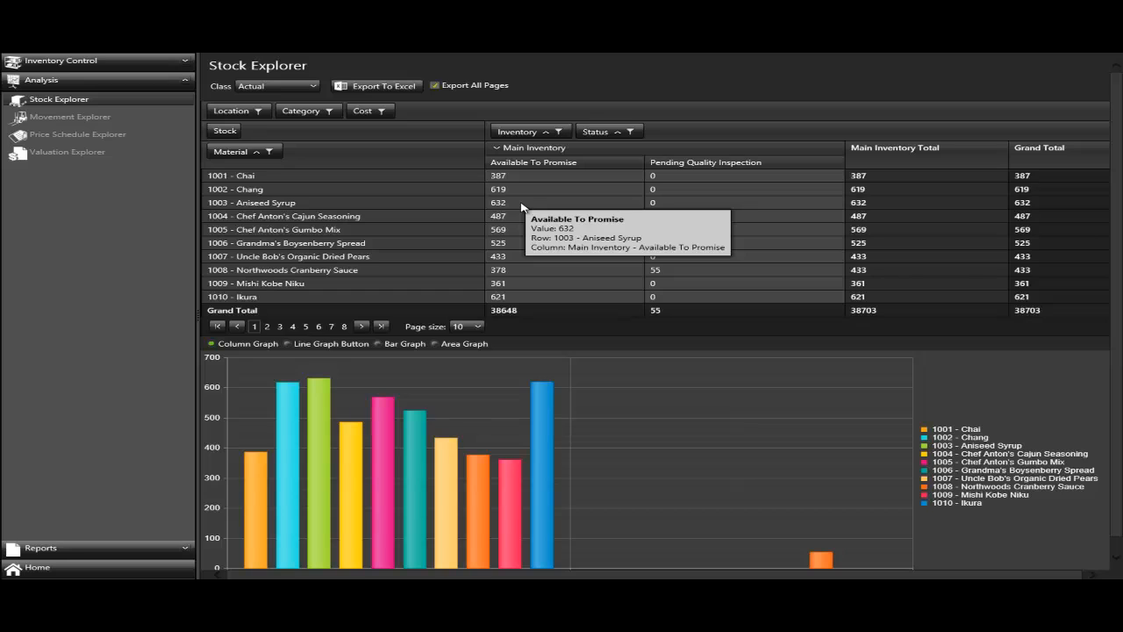
- Add Location to the pivot columns between Inventory and Status and inspect each warehouse's quantities by status
left_click_drag(235, 110, 587, 136)
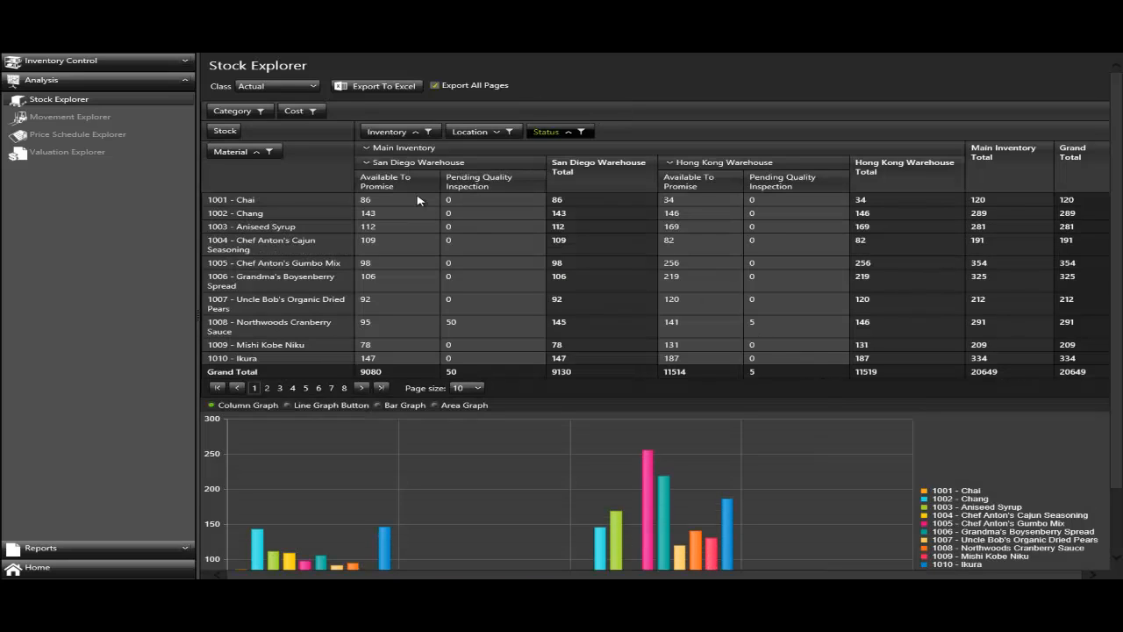
mouse_move(427, 233)
mouse_move(766, 335)
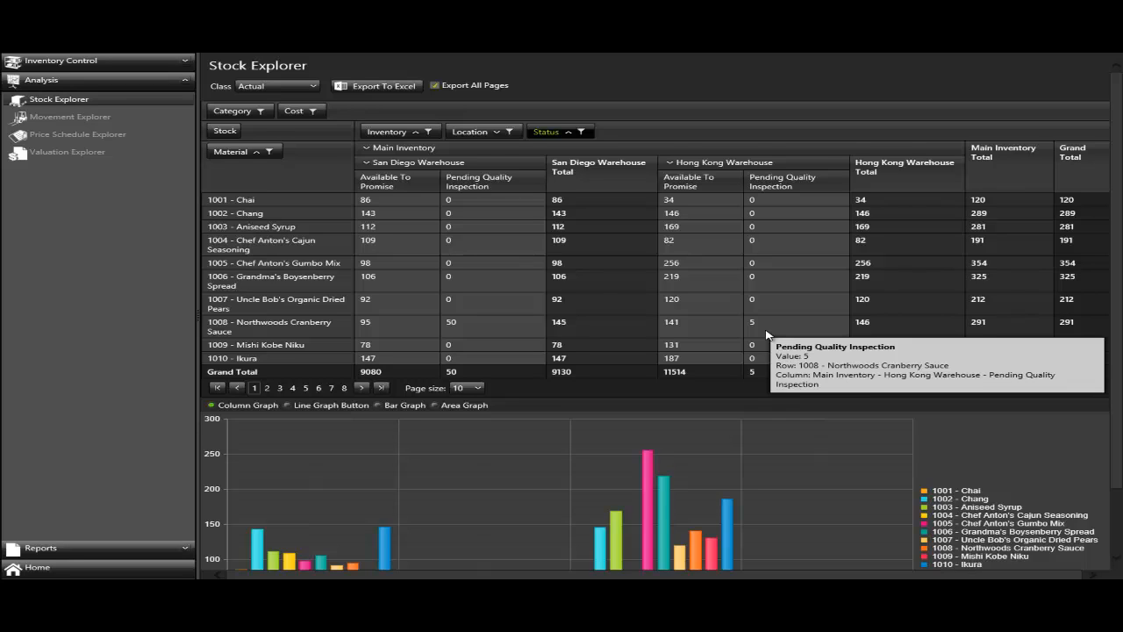
scroll(745, 357, "down", 2)
scroll(745, 357, "up", 2)
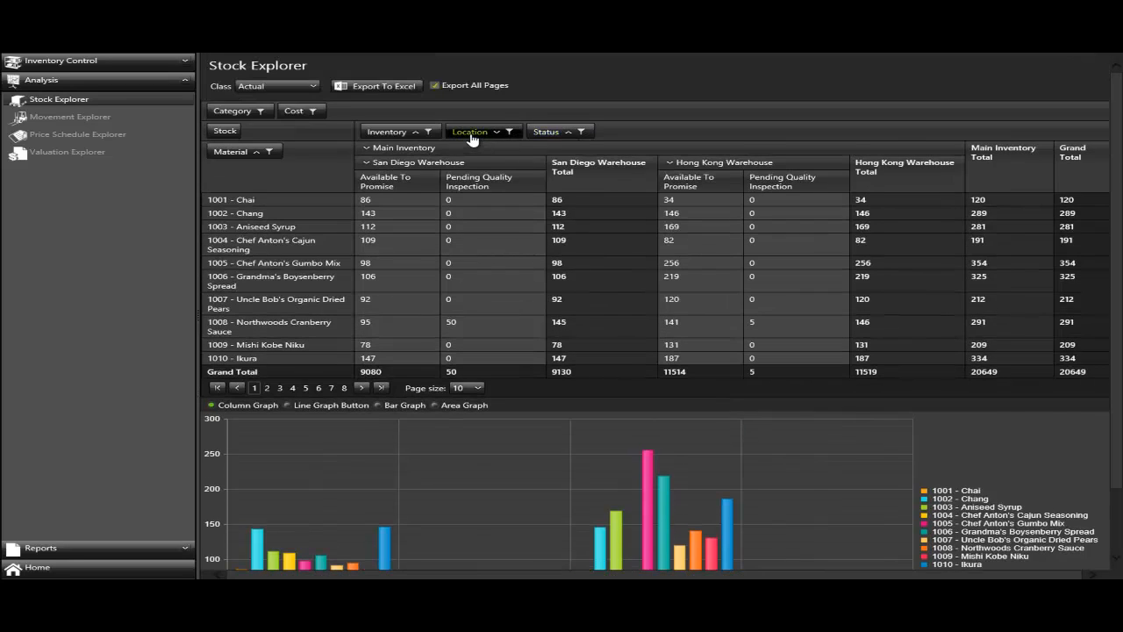
- Remove the Status field from the pivot columns and inspect the bars of the warehouse chart
left_click_drag(571, 134, 363, 112)
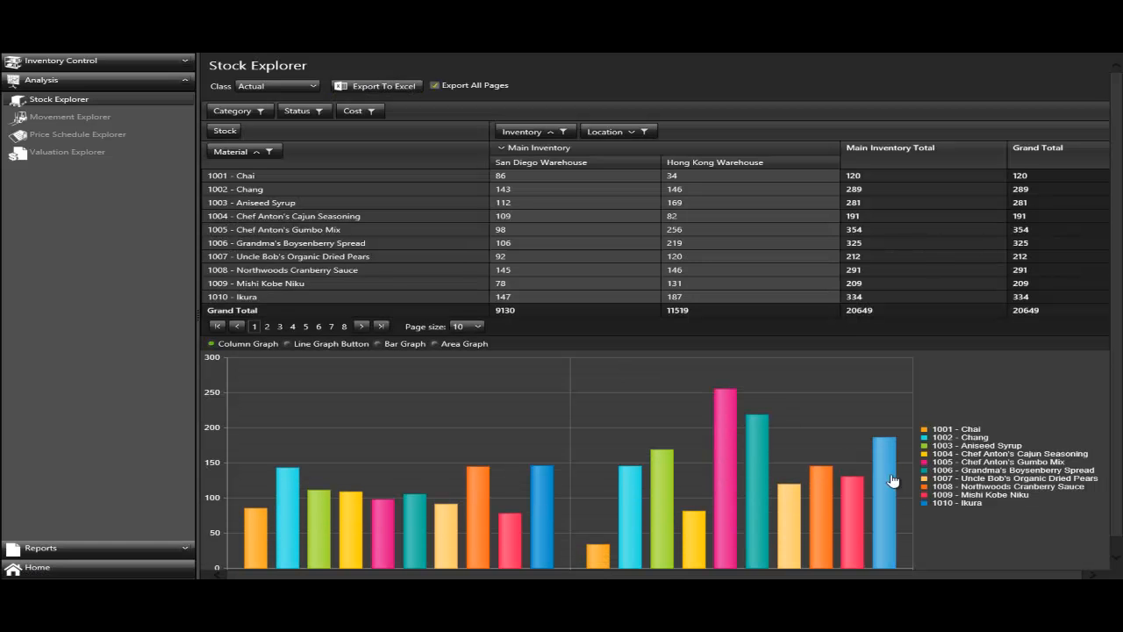
scroll(1057, 506, "down", 1)
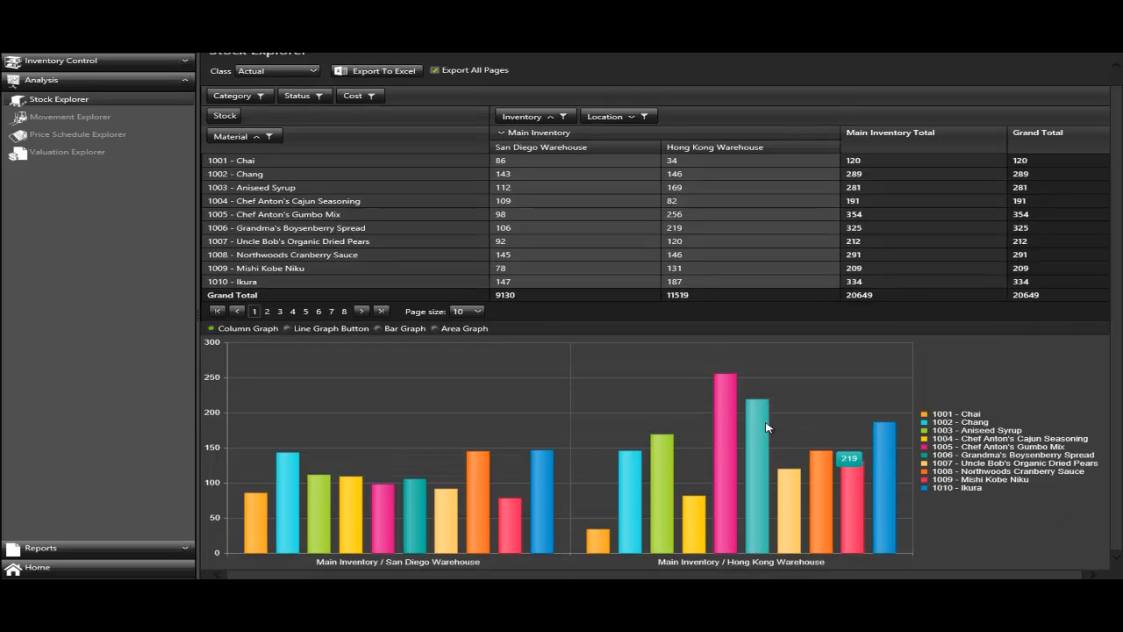
mouse_move(733, 409)
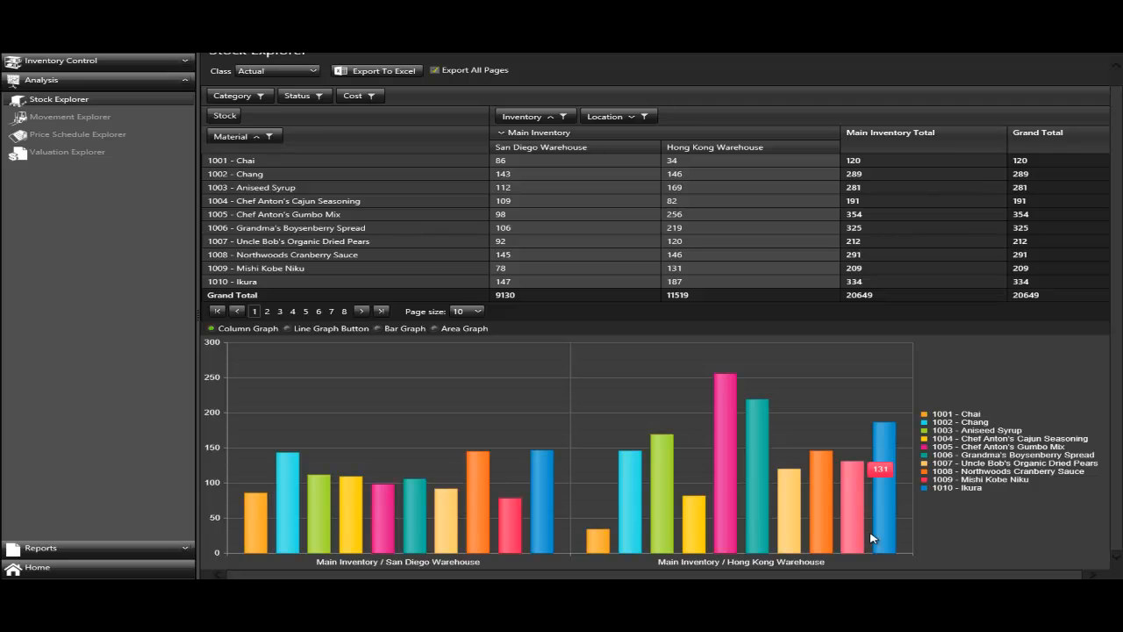
- Filter the Material field to include only 1024 - Guaraná Fantástica, 1034 - Sasquatch Ale, 1035 - Steeleye Stout and 1038 - Côte de Blaye
left_click(270, 138)
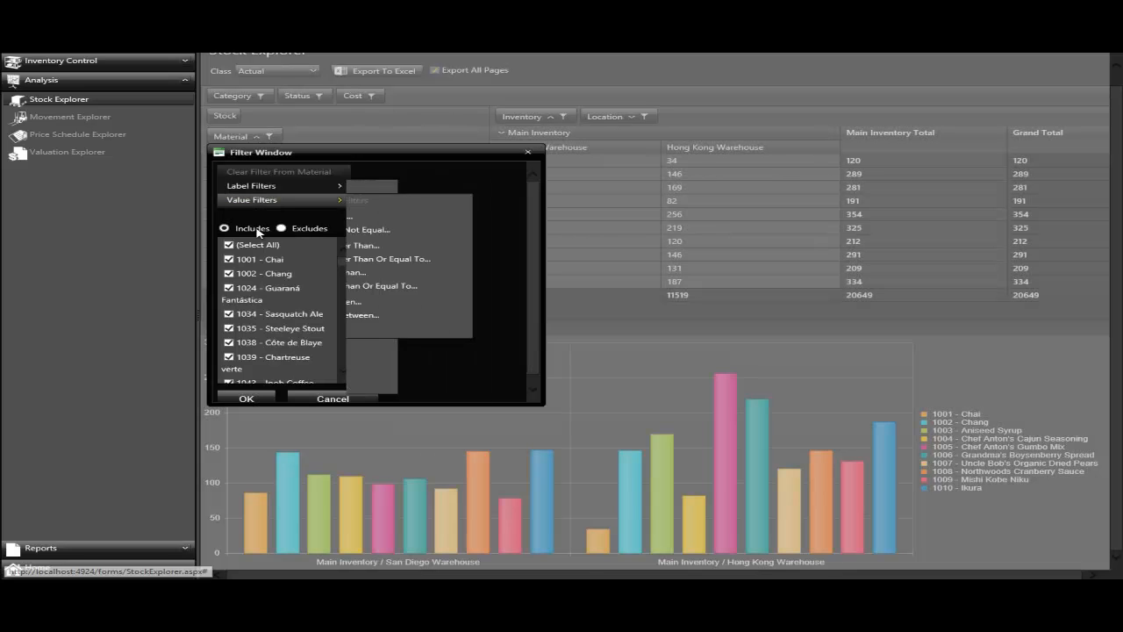
left_click(238, 246)
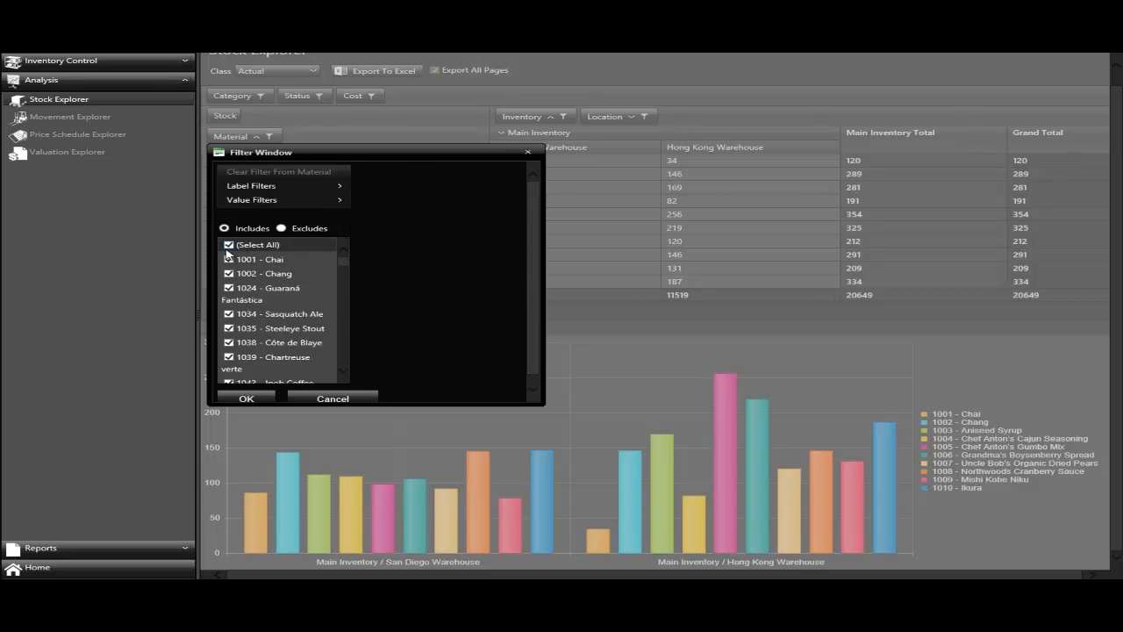
left_click(229, 288)
left_click(229, 314)
left_click(228, 329)
left_click(229, 343)
left_click(249, 399)
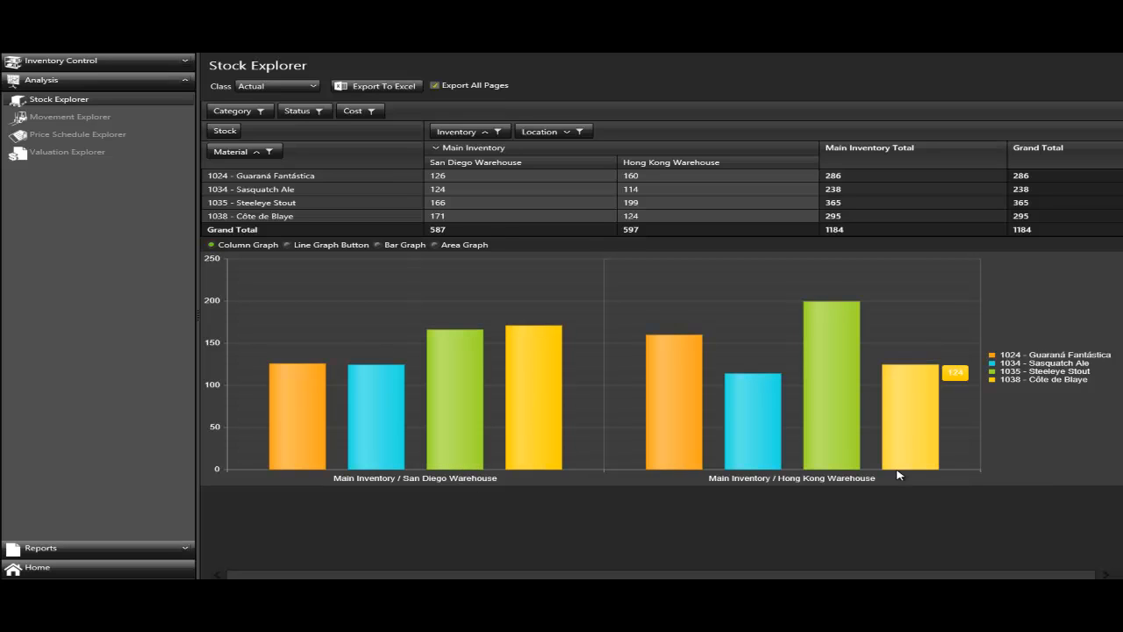
- Reset the Material filter so that it includes all materials
left_click(270, 154)
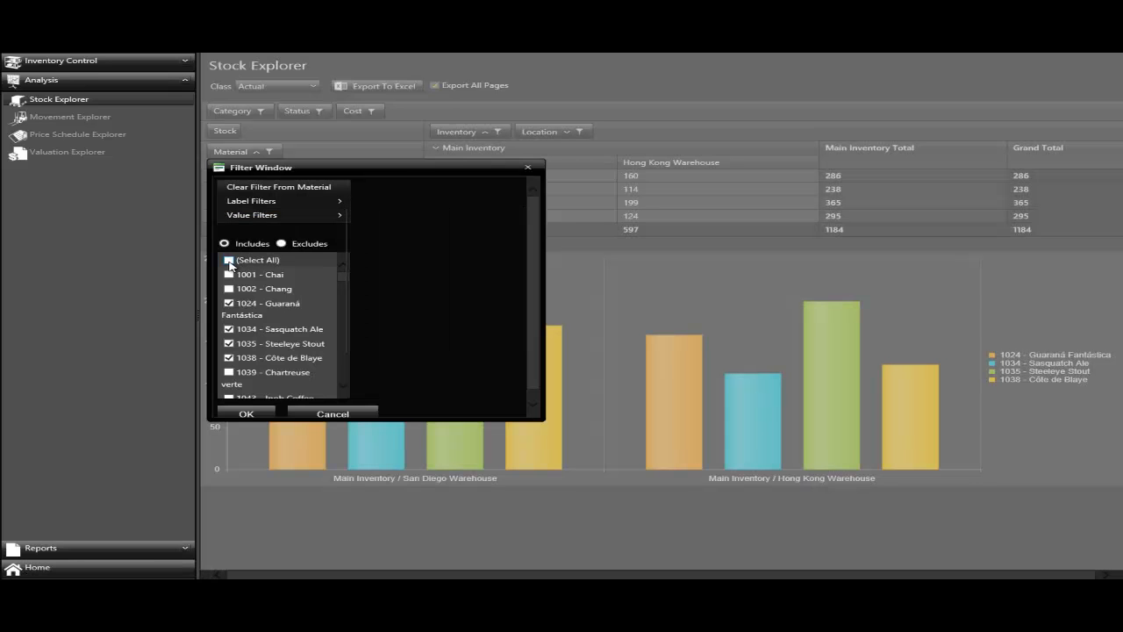
left_click(237, 413)
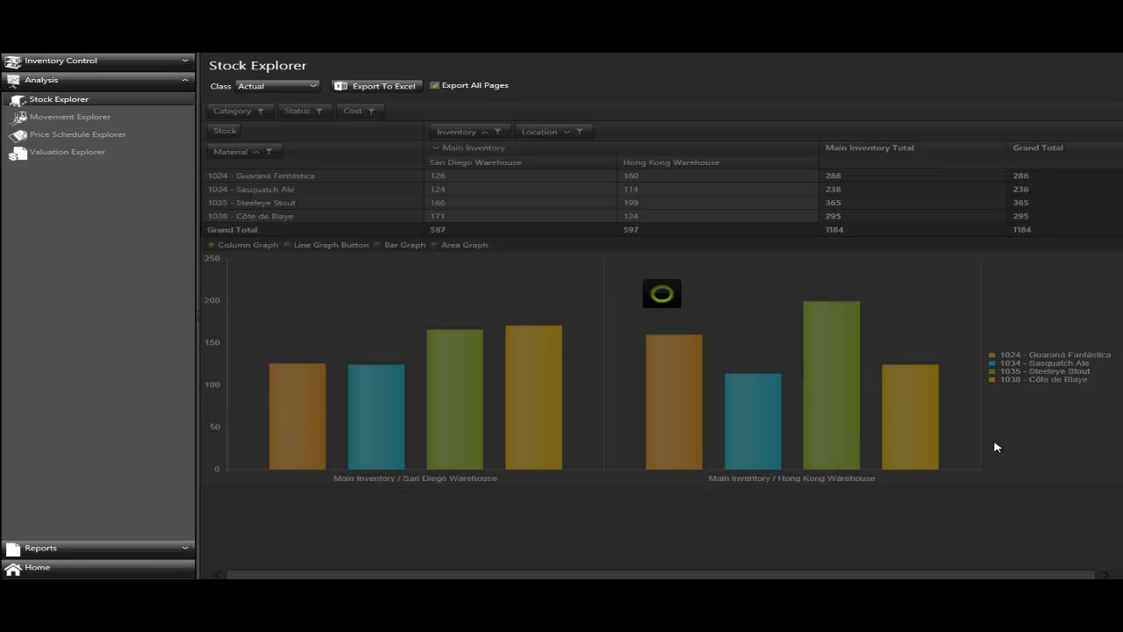
scroll(1022, 443, "down", 1)
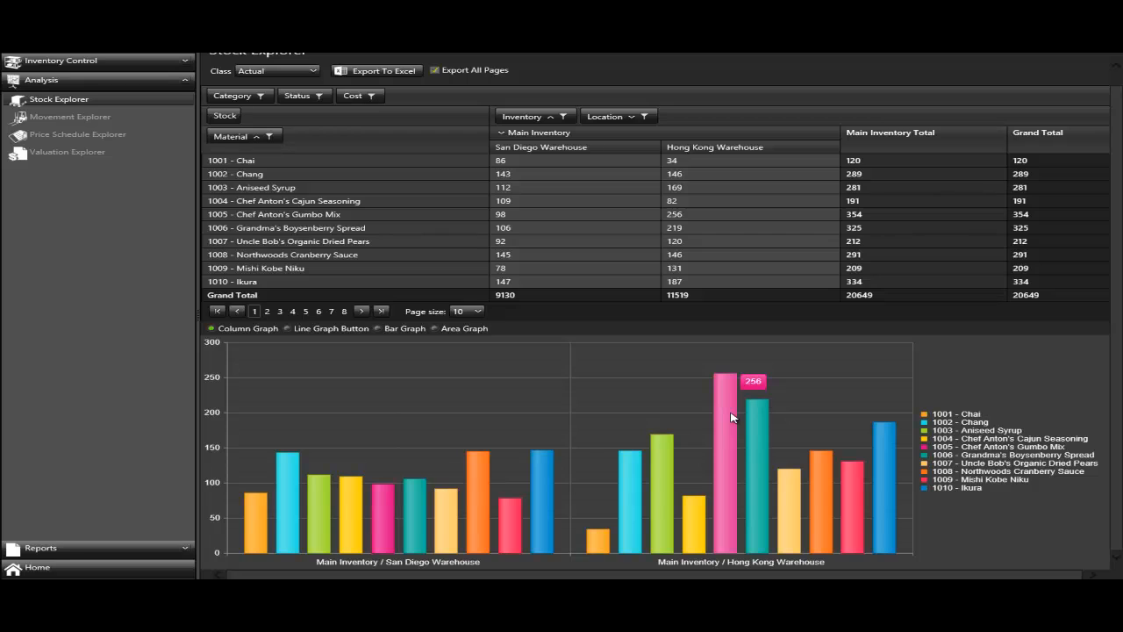
- Hide every series in the column chart except 1001 - Chai and 1006 - Grandma's Boysenberry Spread
left_click(924, 448)
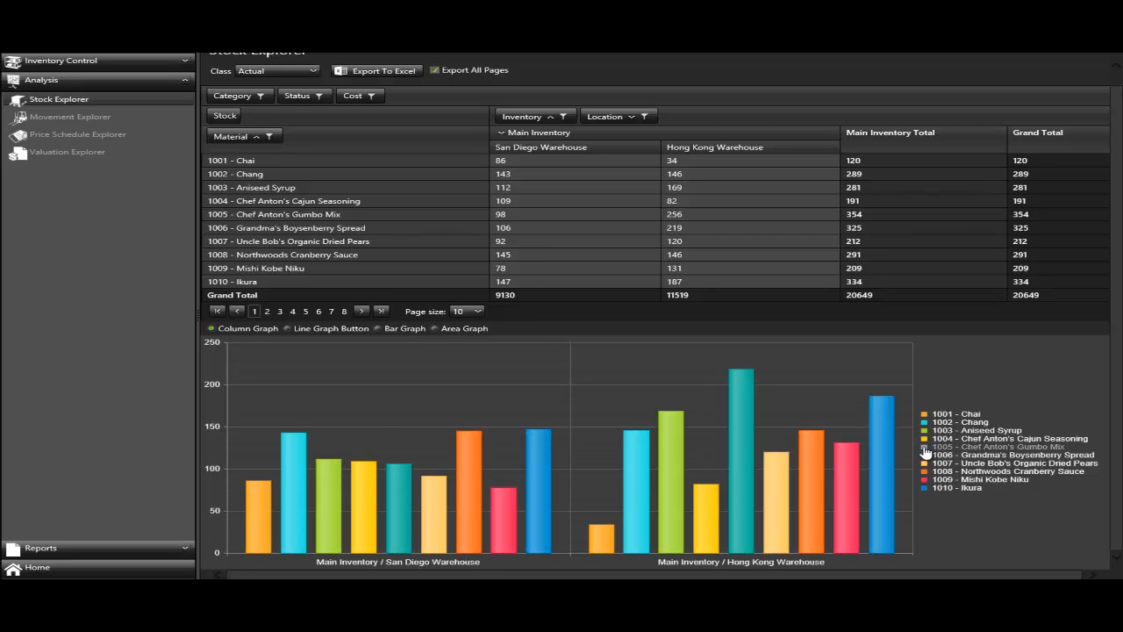
left_click(925, 462)
left_click(924, 471)
left_click(925, 479)
left_click(925, 487)
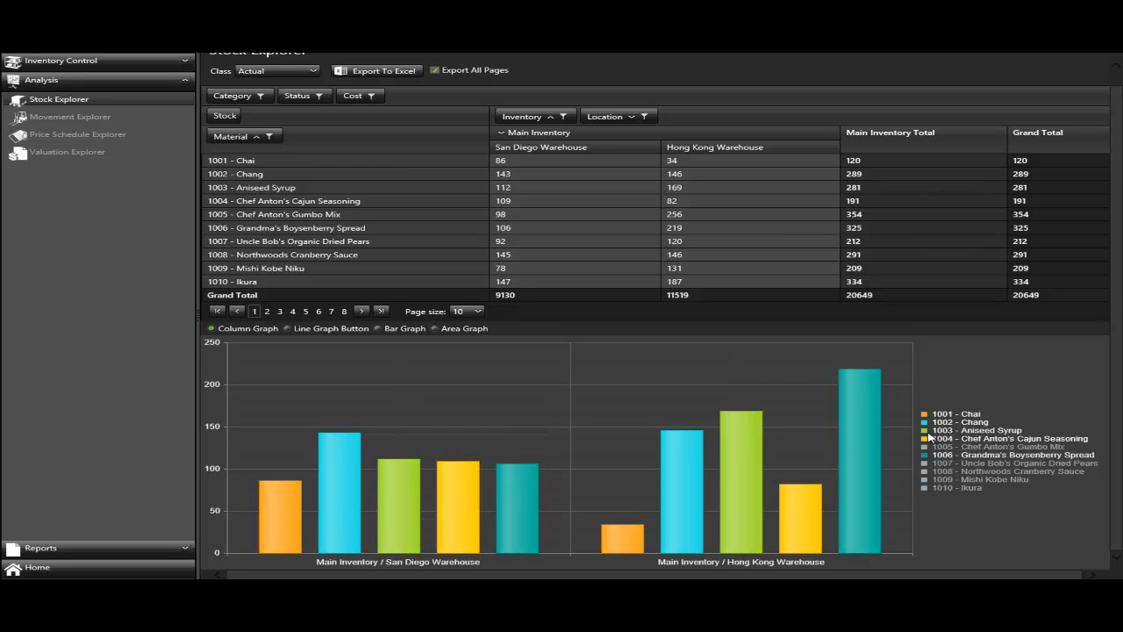
left_click(931, 430)
left_click(932, 422)
left_click(935, 438)
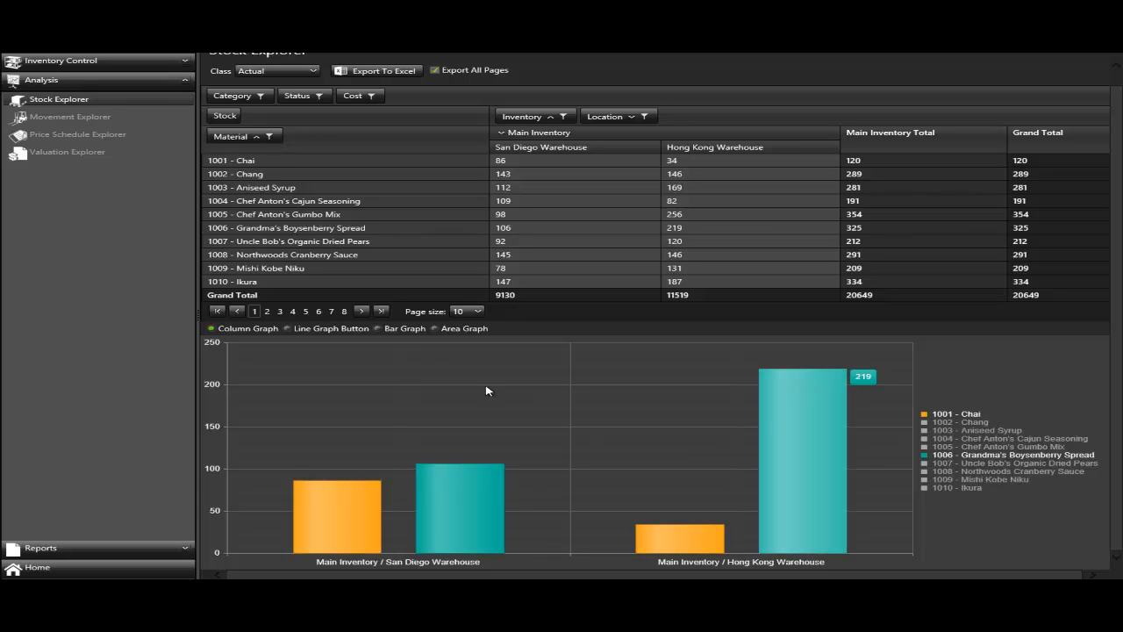
- Switch the stock chart to a bar graph
left_click(398, 332)
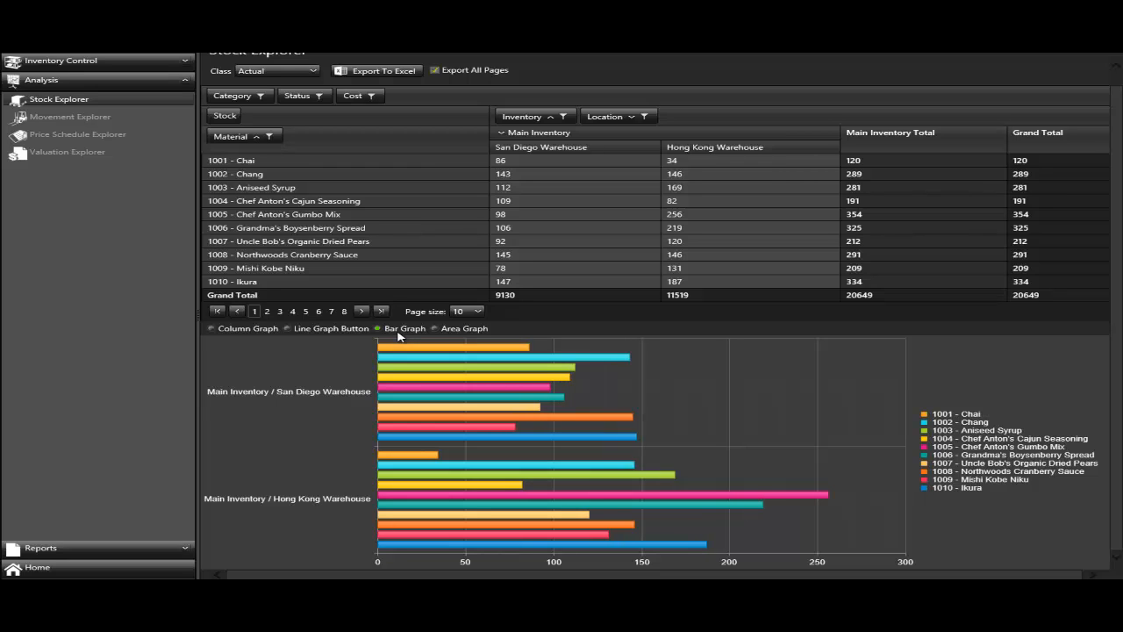
scroll(400, 336, "up", 1)
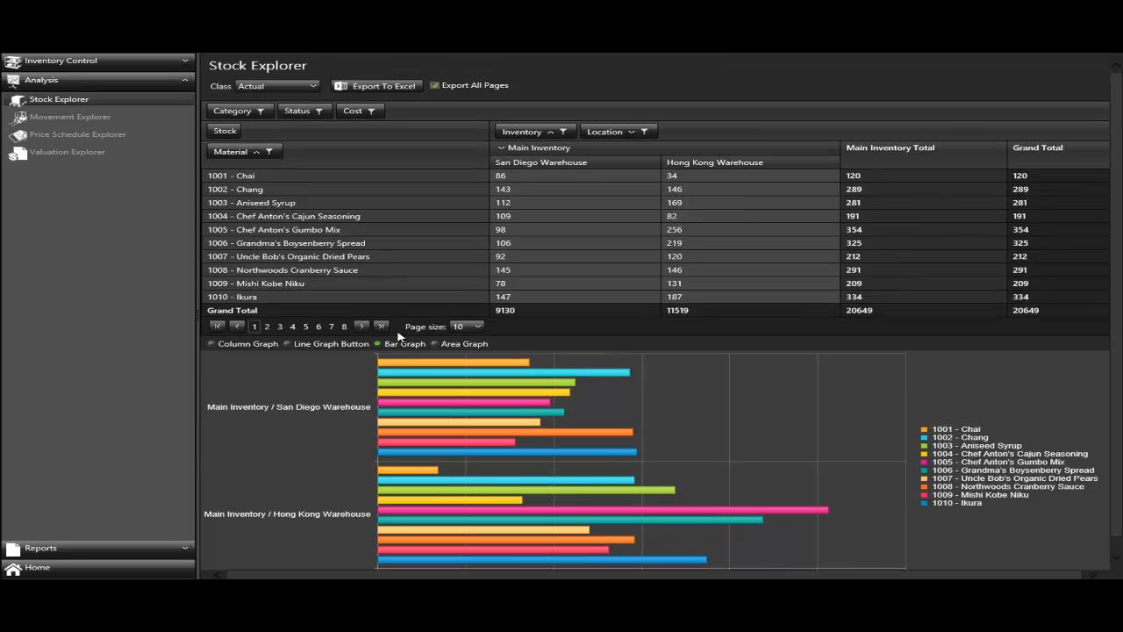
- Export the stock table to Excel, open Stock Explorer.xls to check it and close the workbook
left_click(368, 94)
left_click(772, 568)
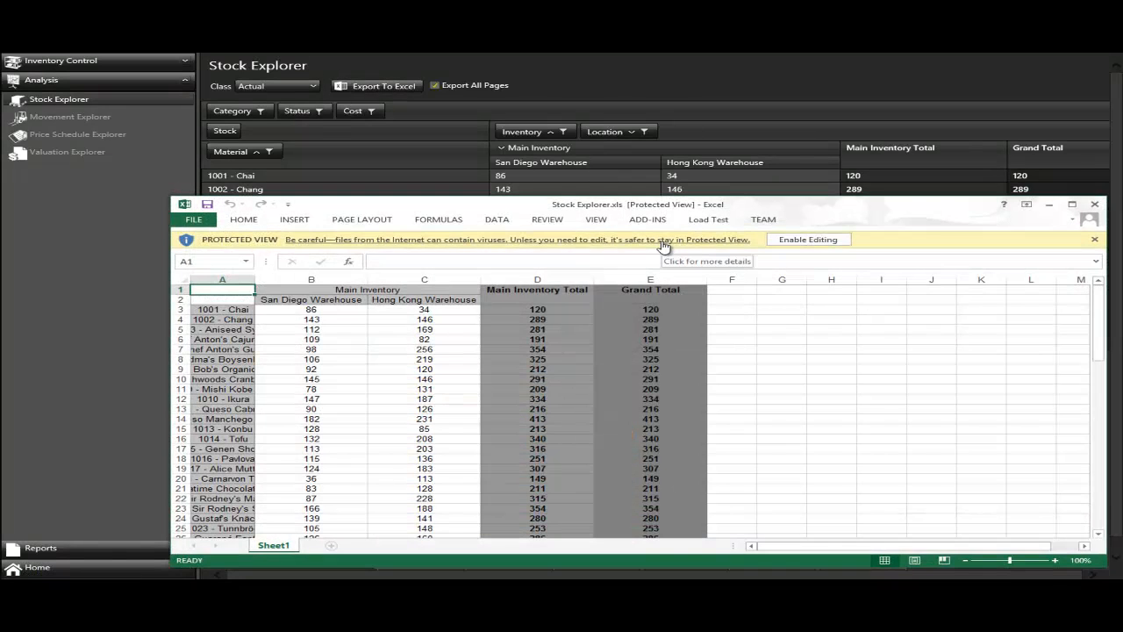
left_click(1094, 204)
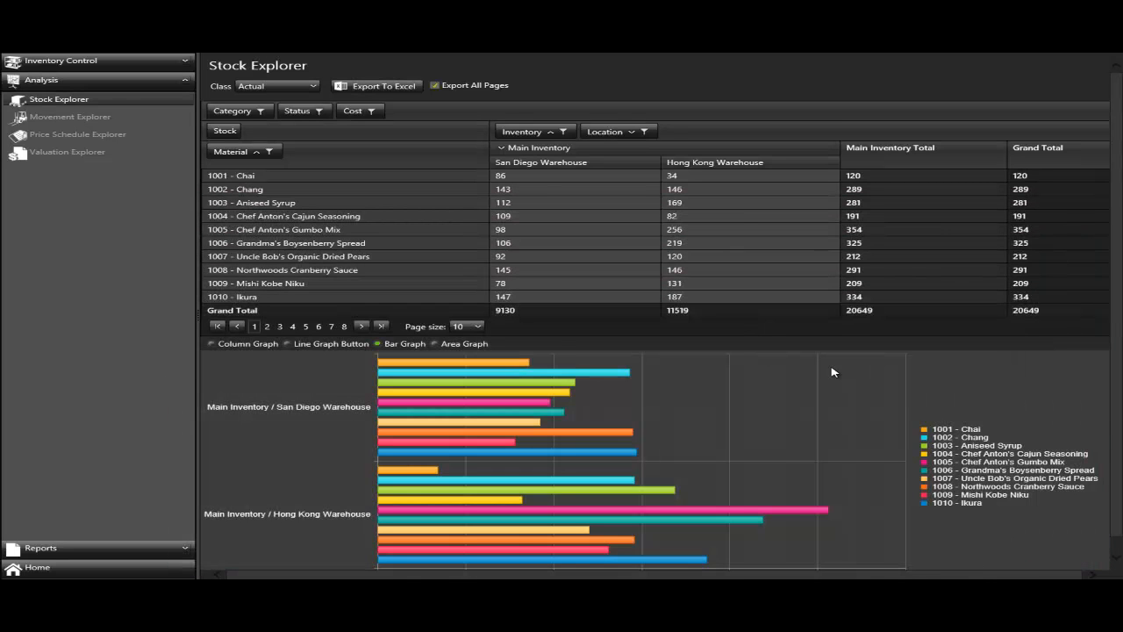